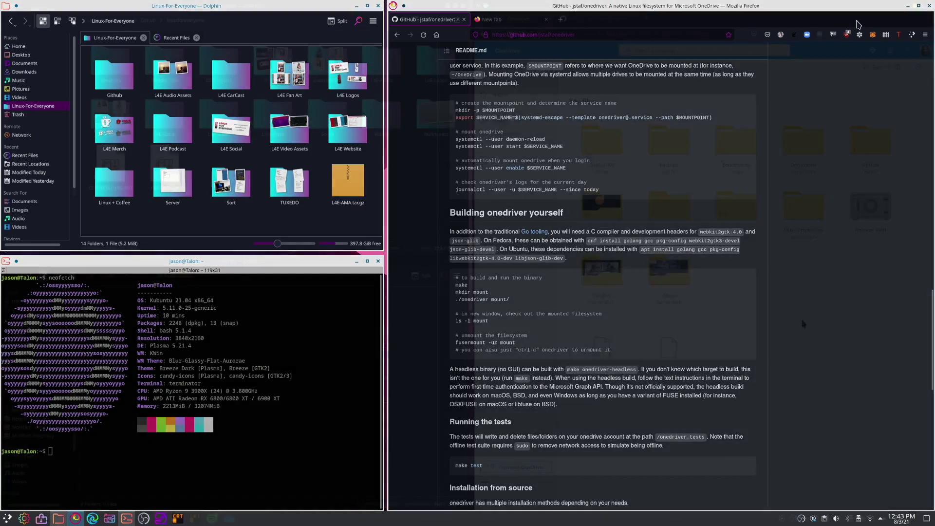
Create a new folder named 'L4E Audio Stuff' in OneDrive's My files.
right_click(781, 279)
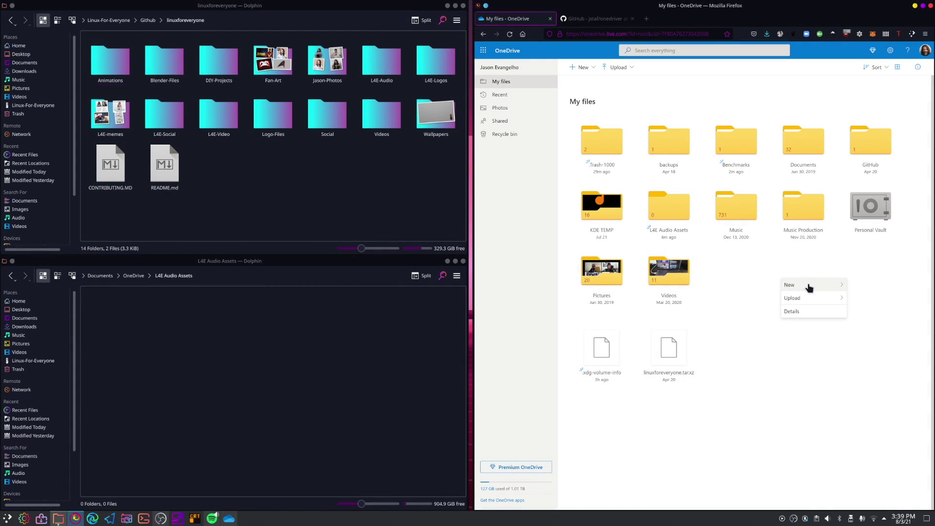
mouse_move(808, 284)
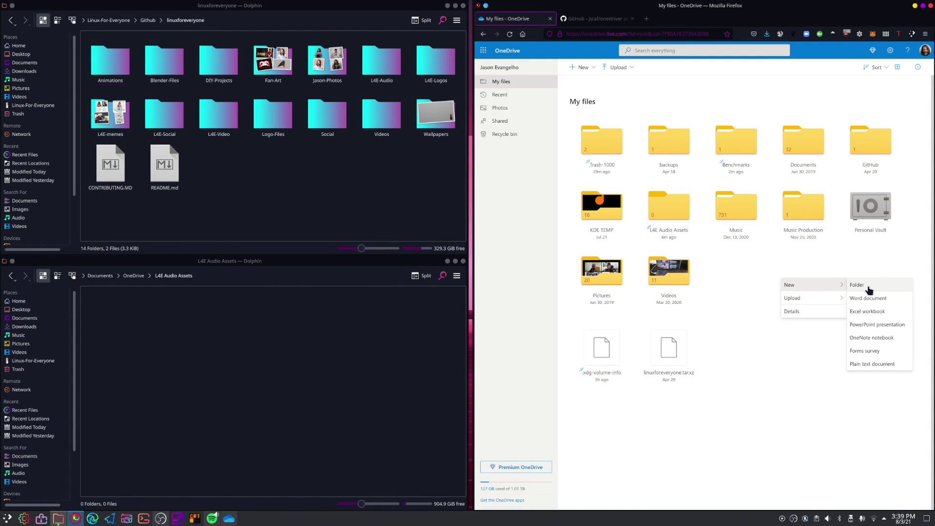
left_click(869, 287)
type("L4")
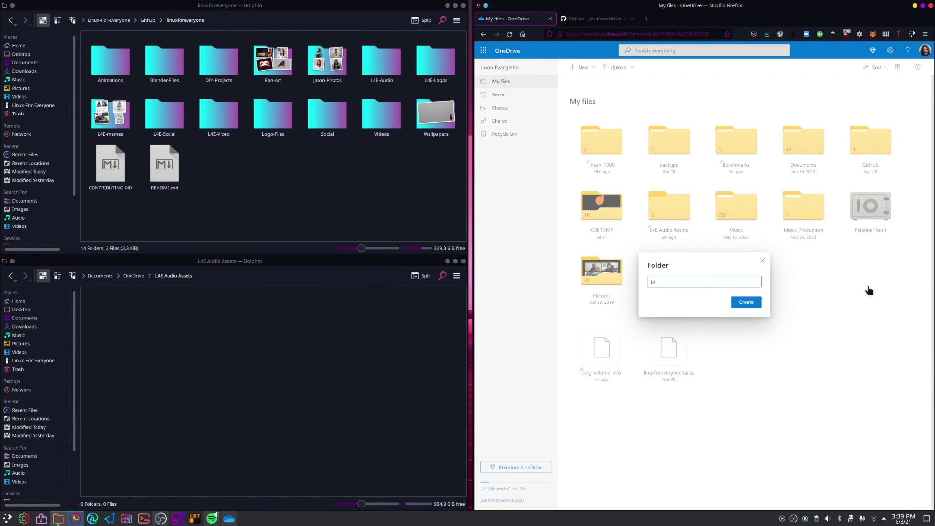
type("E Audio Stuff")
key("Return")
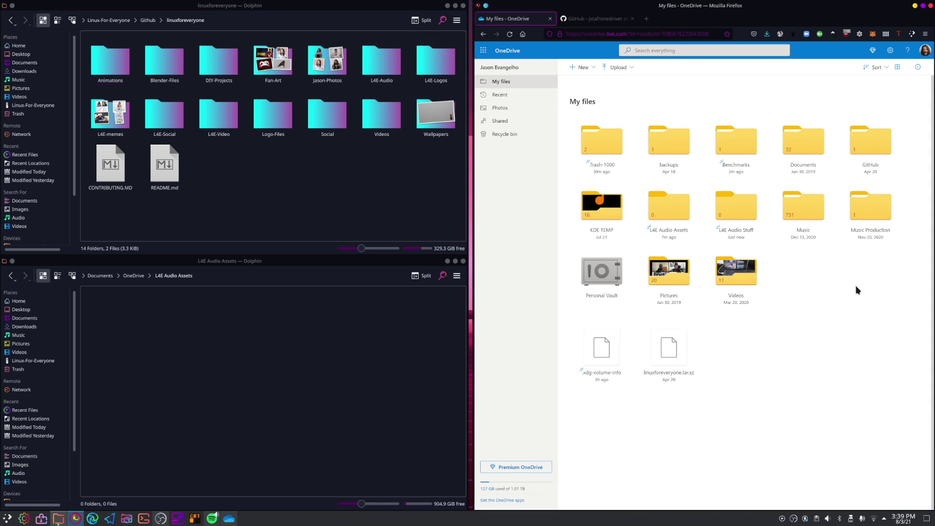
Paste the L4E-theme-song and Welcome-home-tags folders into L4E Audio Stuff.
left_click(134, 275)
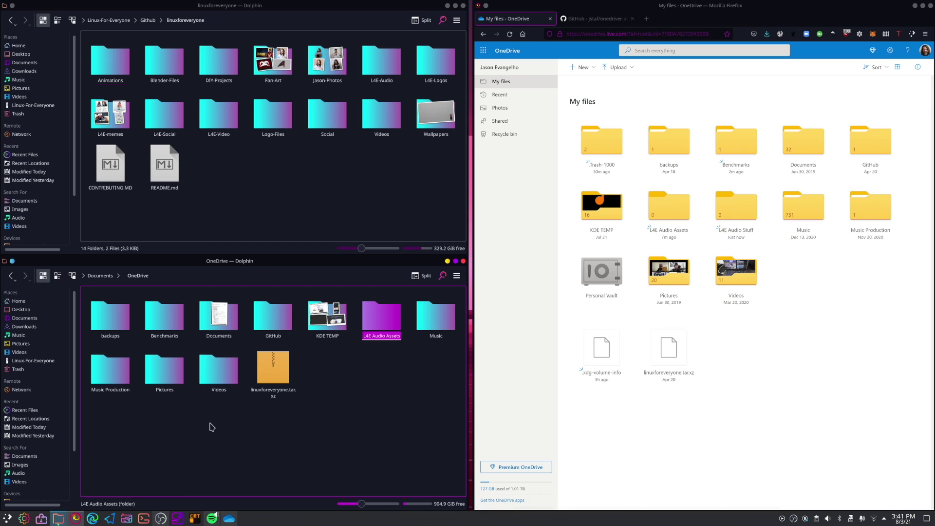
left_click(228, 447)
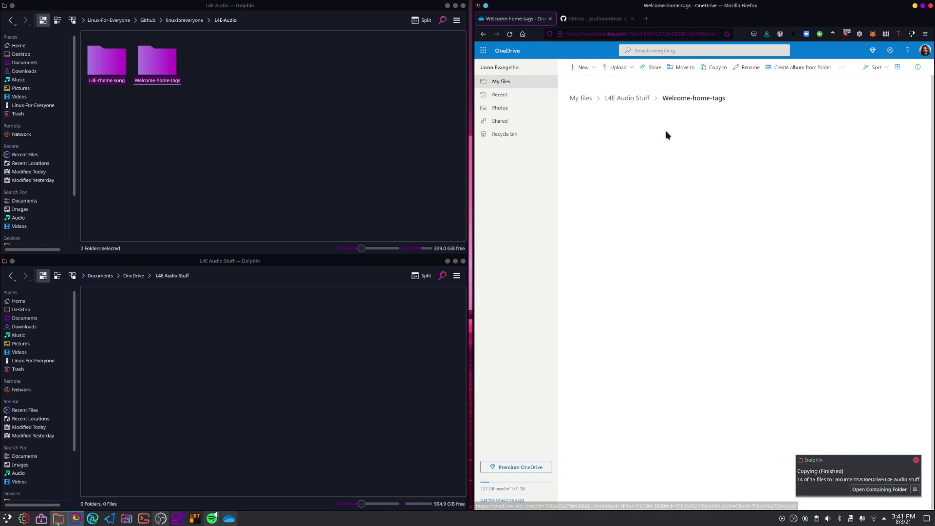
left_click(632, 98)
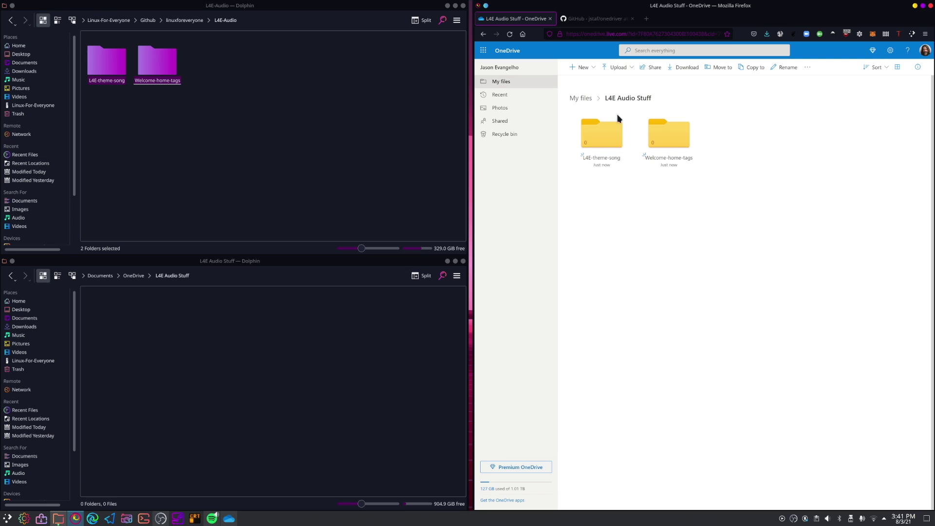
left_click(602, 134)
left_click(614, 98)
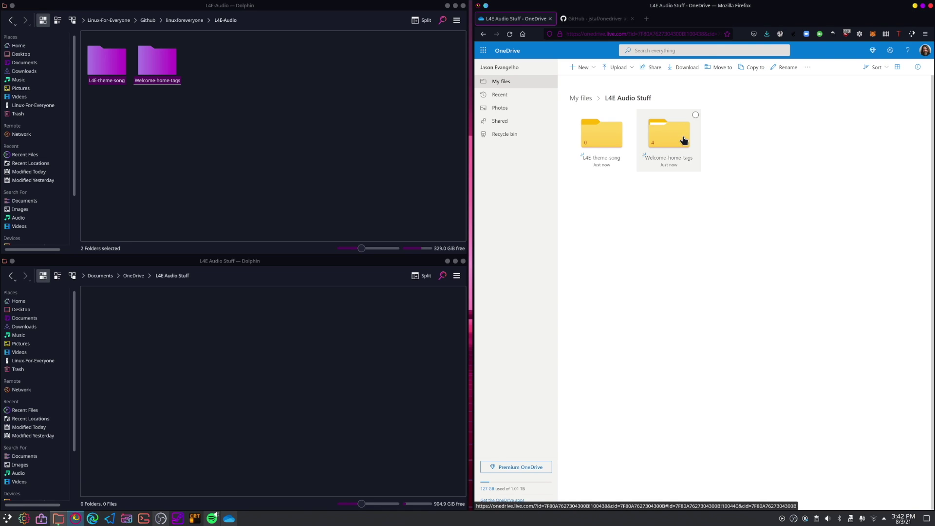
left_click(677, 136)
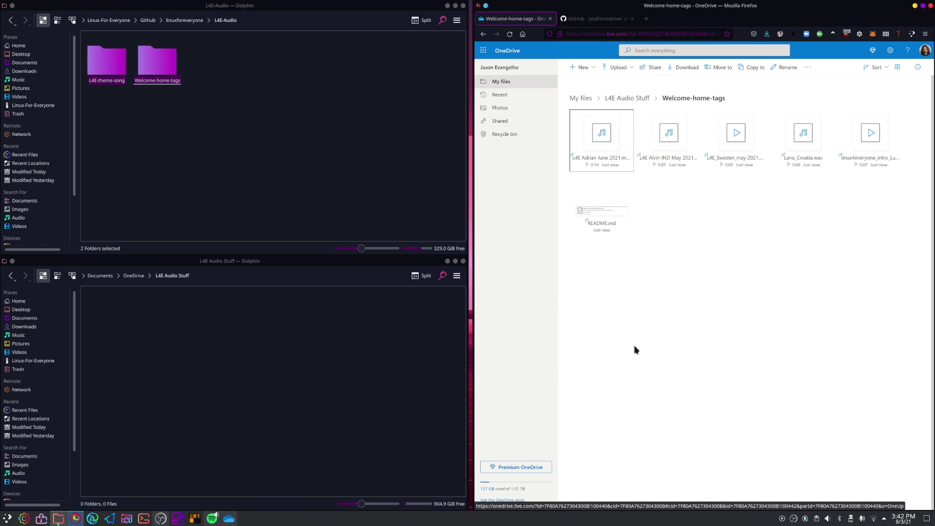
left_click(172, 281)
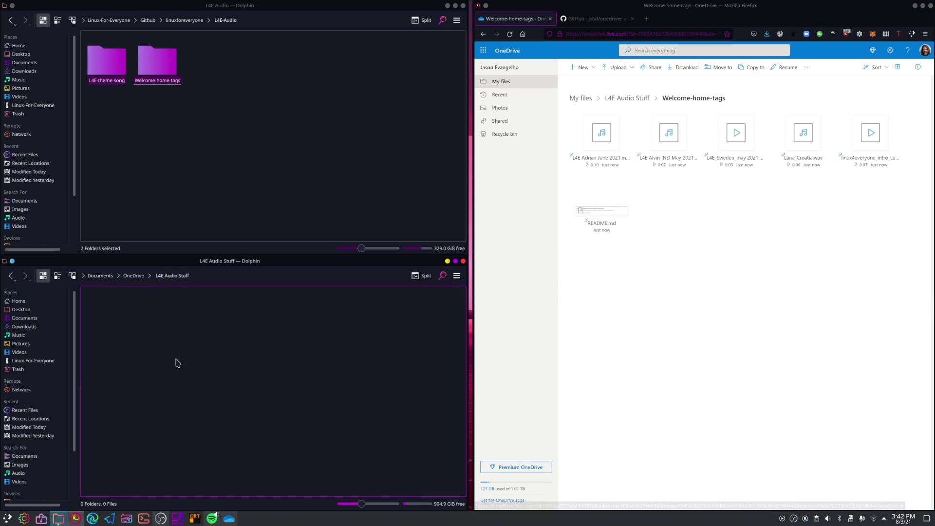
key("ctrl+v")
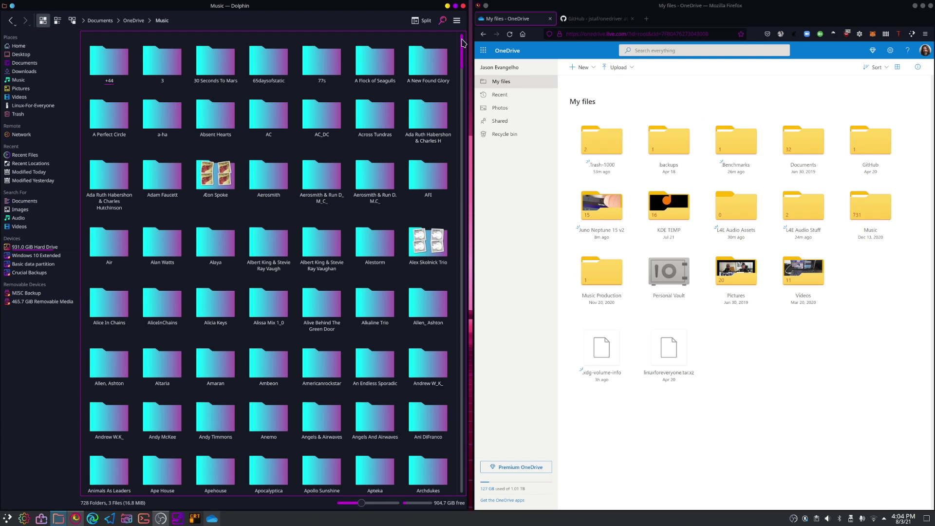
Play '1-01 Private Eye.mp3' from Alkaline Trio's From Here to Infirmary in Lollypop.
mouse_move(462, 43)
left_mouse_down()
mouse_move(451, 473)
mouse_move(457, 26)
left_mouse_up()
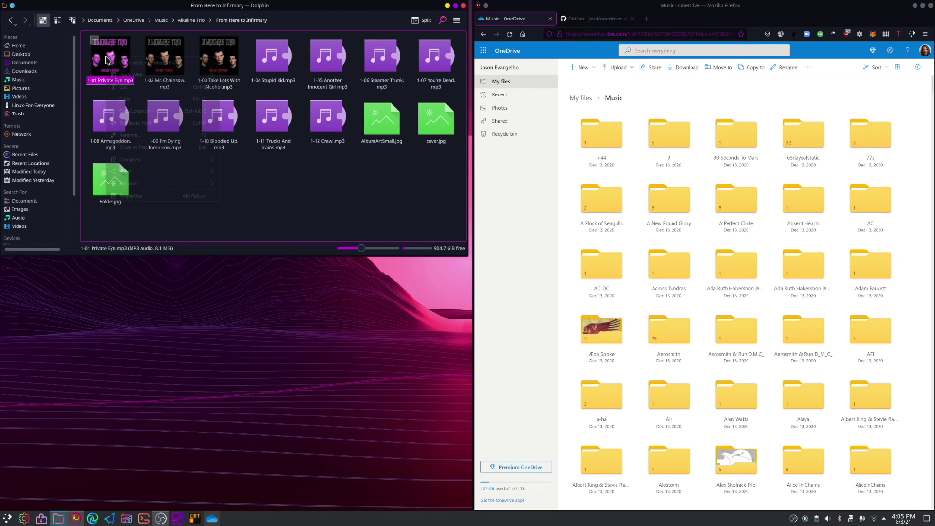
right_click(106, 59)
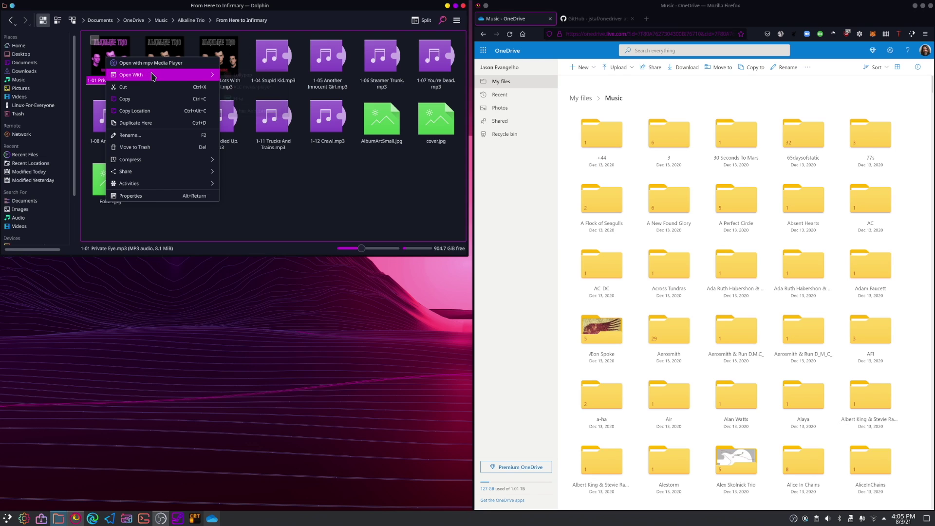
mouse_move(154, 75)
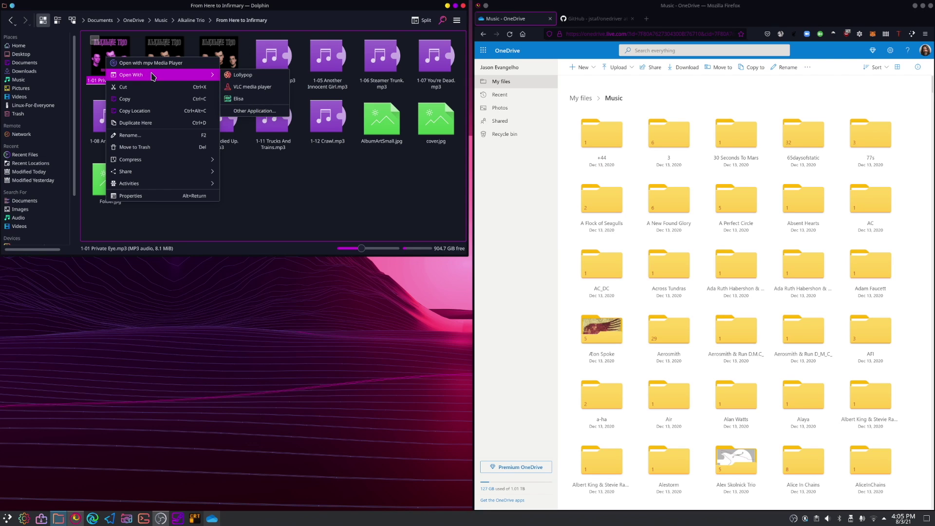
left_click(241, 77)
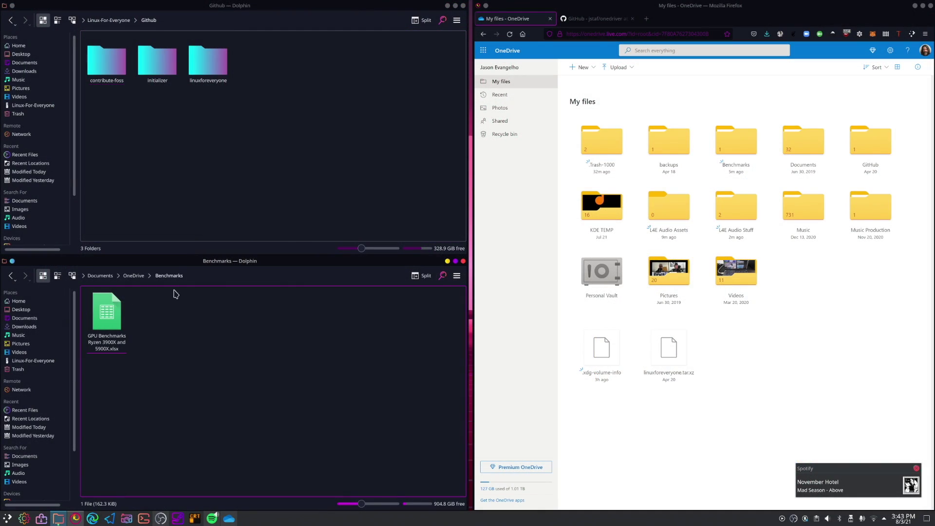
Enter AMD Radeon RX 6600 XT with '?' scores in row 11 of the GPU benchmarks sheet, then save.
left_click(204, 68)
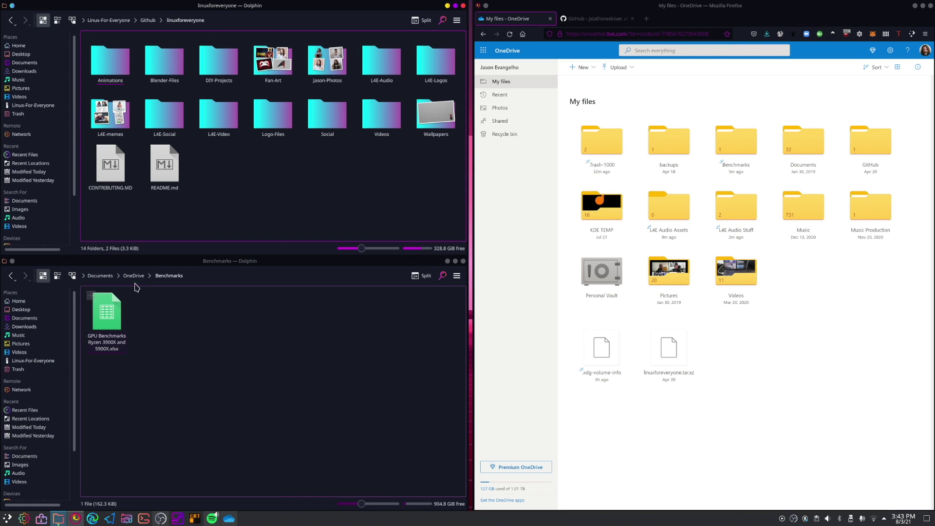
left_click(107, 314)
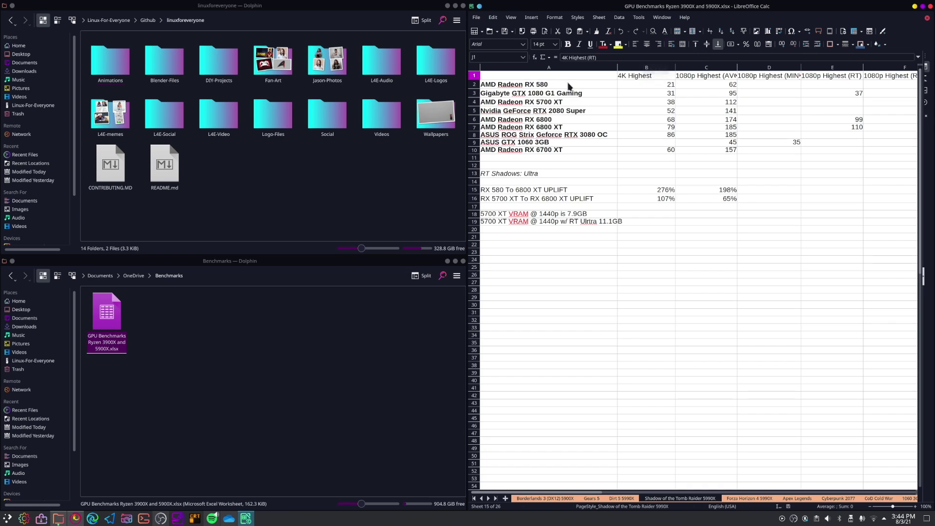
double_click(500, 159)
key("shift+End")
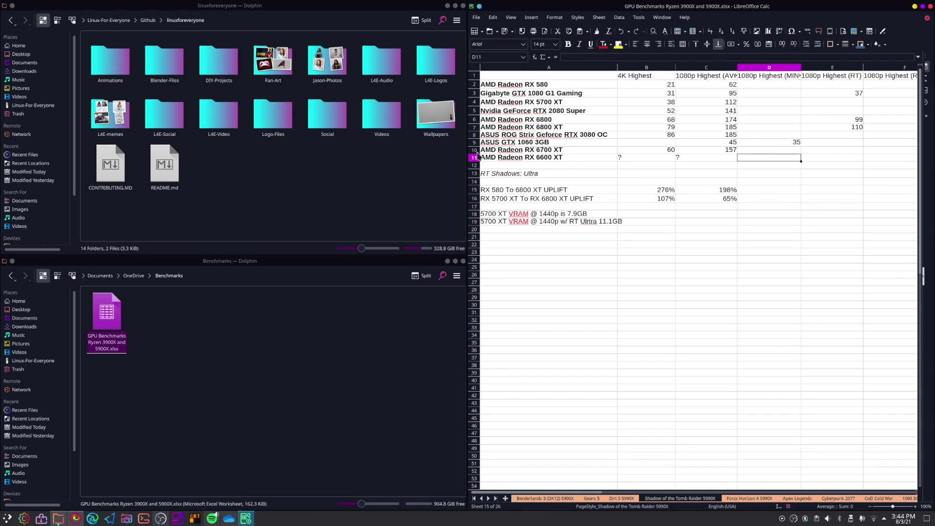
left_click(475, 157)
left_click(476, 17)
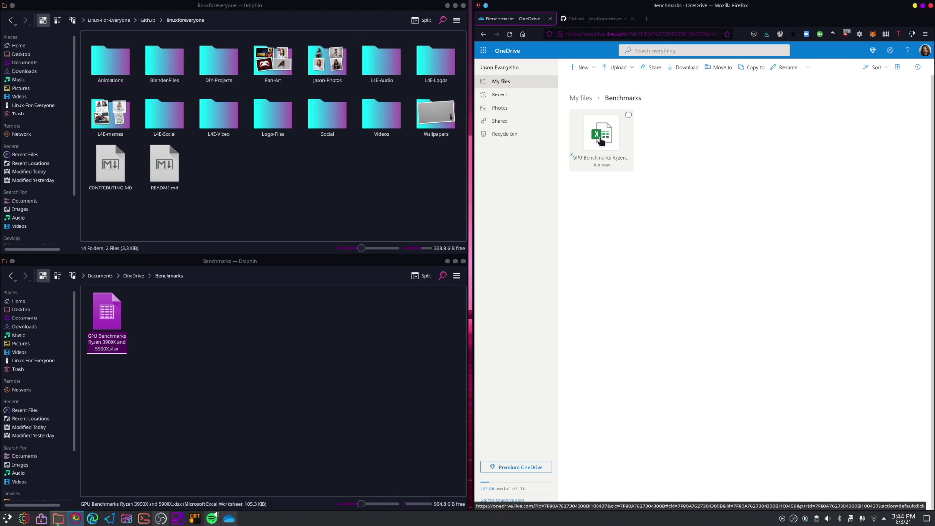
Open 'GPU Benchmarks Ryzen 3900X and 5900X.xlsx' in Excel Online and select row 11.
left_click(602, 146)
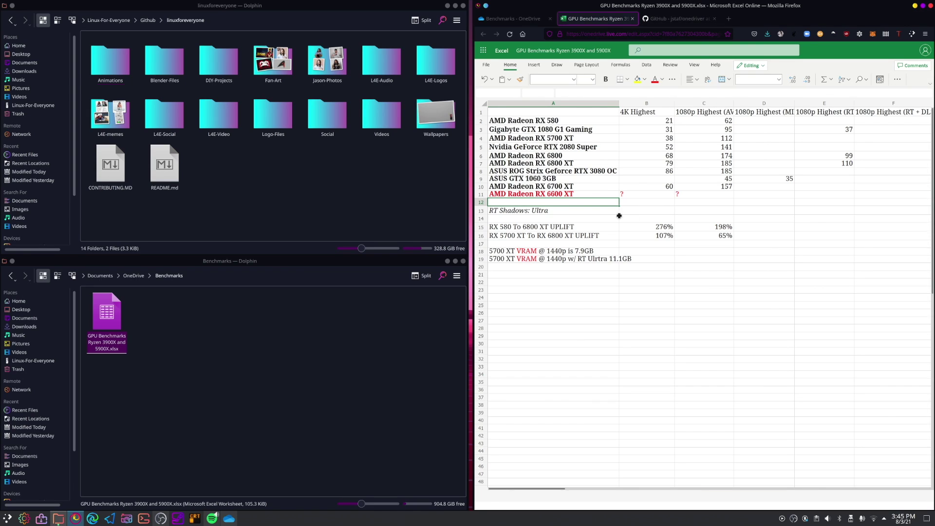
left_click(483, 195)
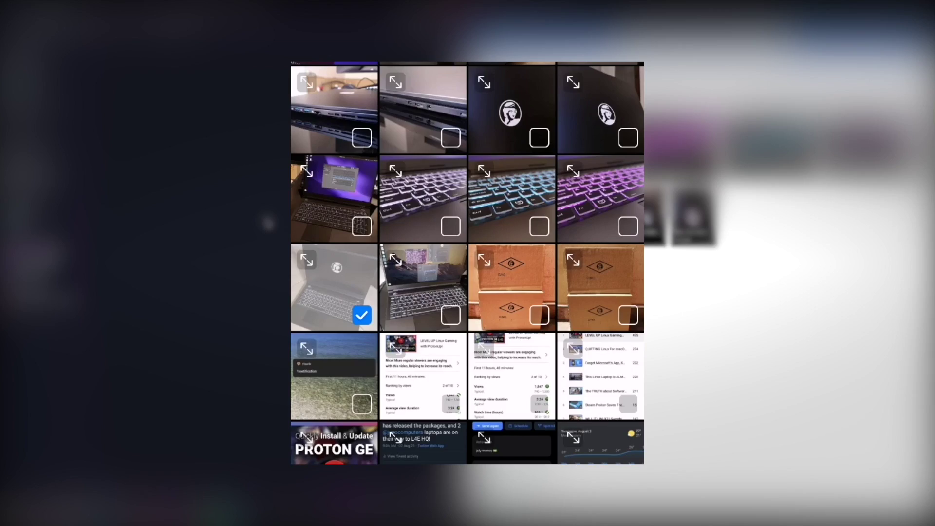
Select the three keyboard photos and two laptop photos for upload to Juno Neptune 15 v2.
left_click(539, 225)
left_click(451, 226)
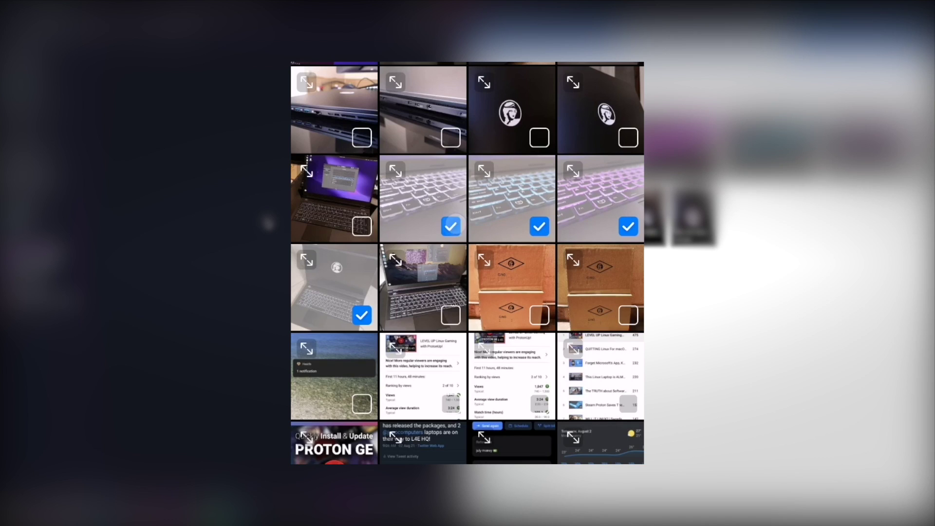
left_click(361, 226)
left_click(450, 138)
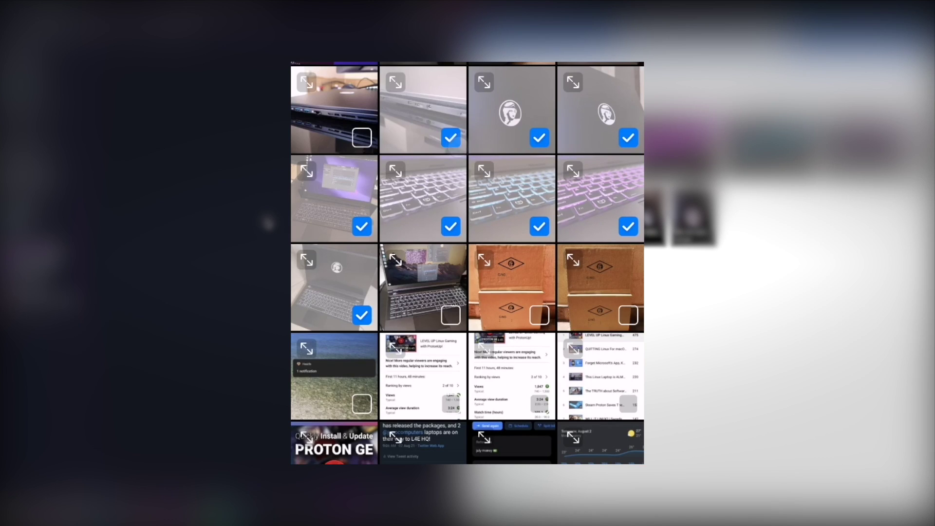
left_click(361, 138)
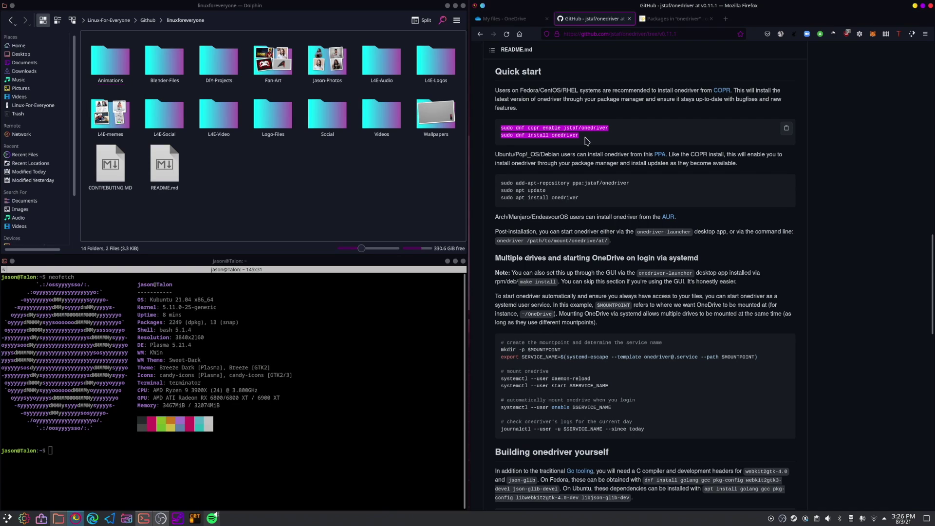
Highlight the README's Ubuntu/Pop!_OS/Debian PPA sentence and its apt update and install commands.
left_click(496, 153)
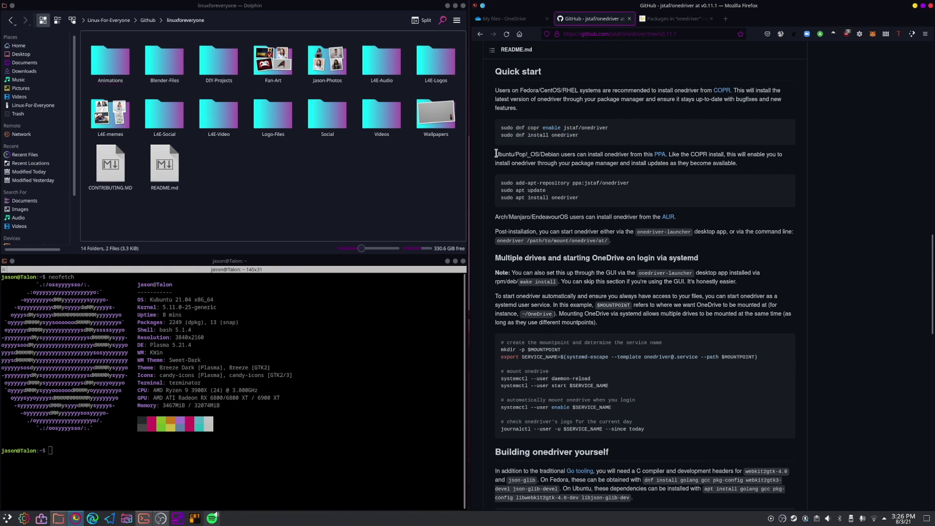
left_click_drag(508, 155, 665, 159)
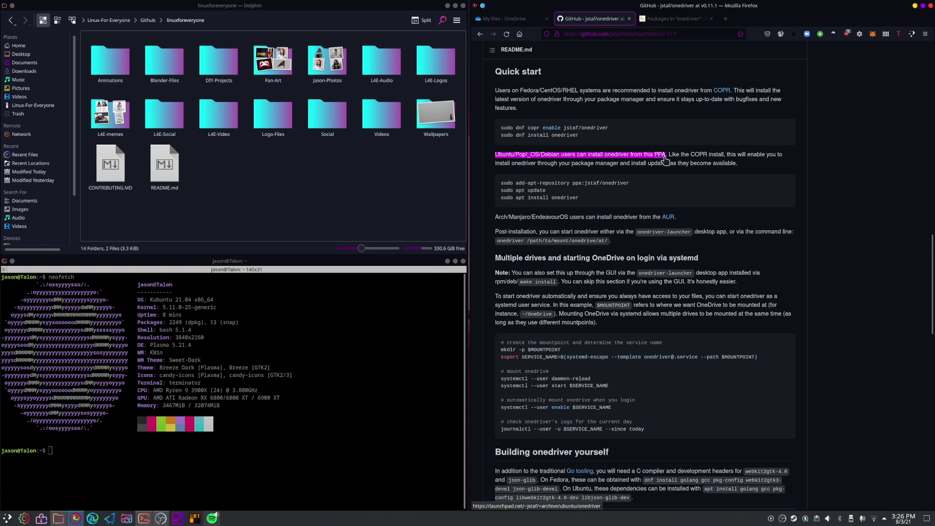
left_click(501, 185)
left_click_drag(641, 191, 639, 198)
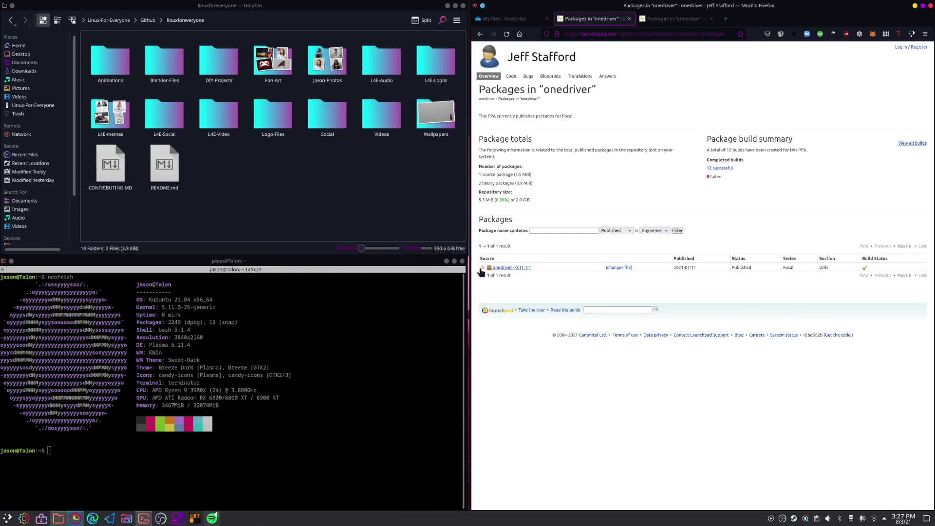
Expand onedriver 0.11.1-1 in the PPA and download 'onedriver_0.11.1-1_amd64.deb'.
left_click(481, 269)
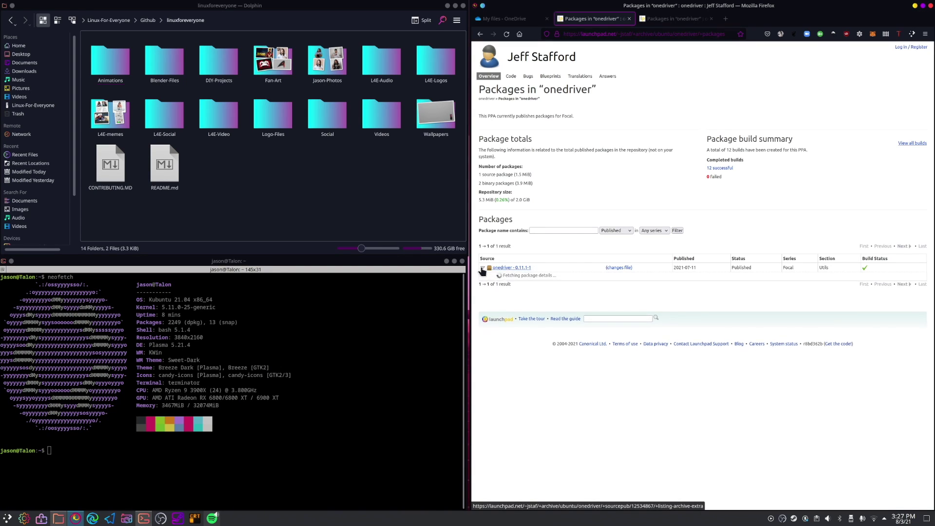
scroll(655, 352, "down", 2)
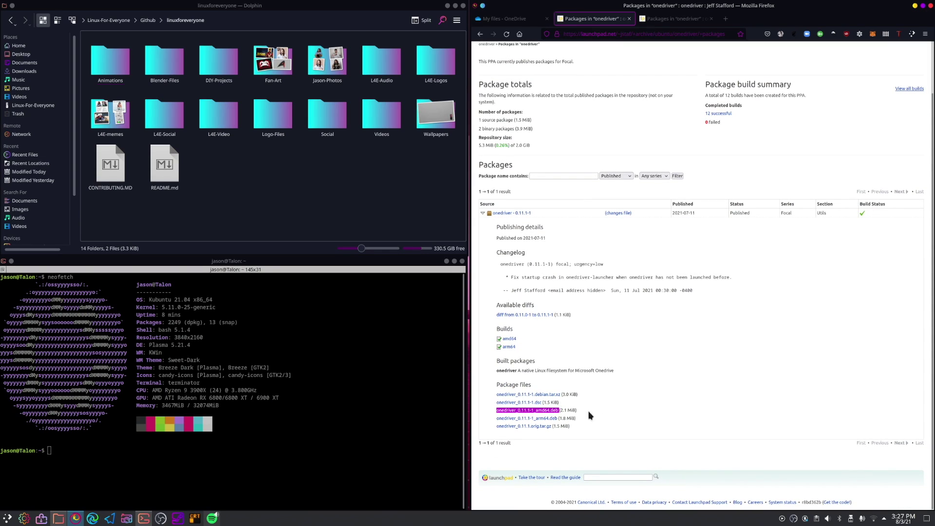
left_click(535, 412)
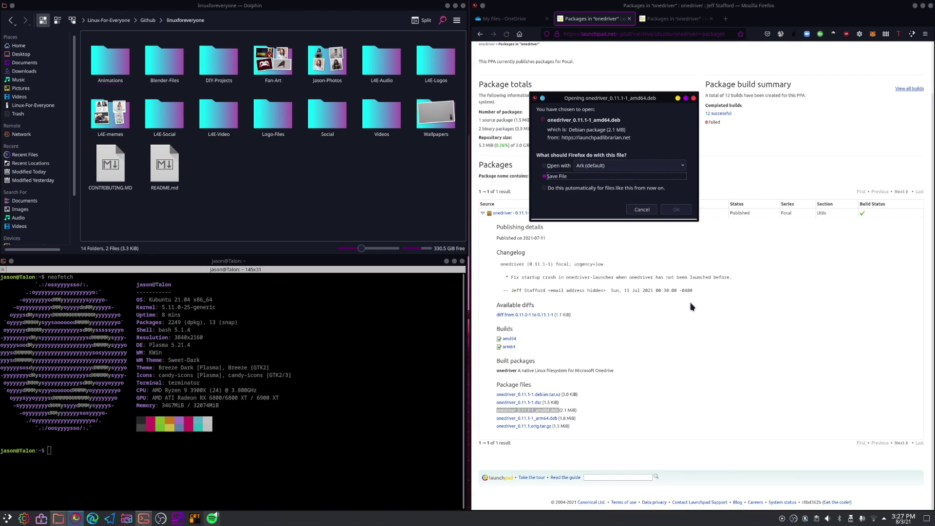